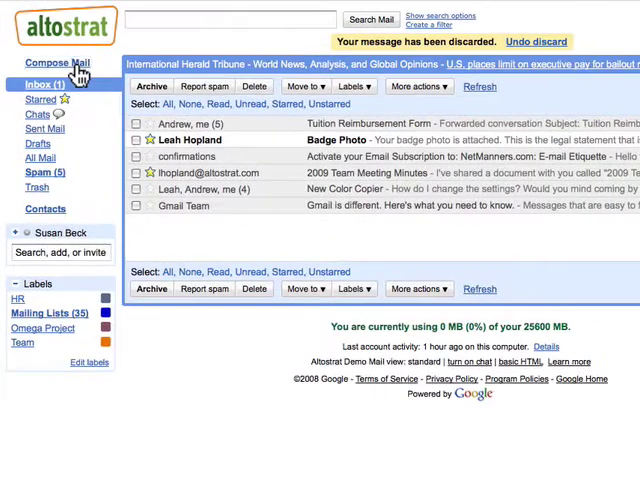
Start a new message from Compose Mail in the left sidebar.
{"action": "left_click", "coordinate": [78, 70]}
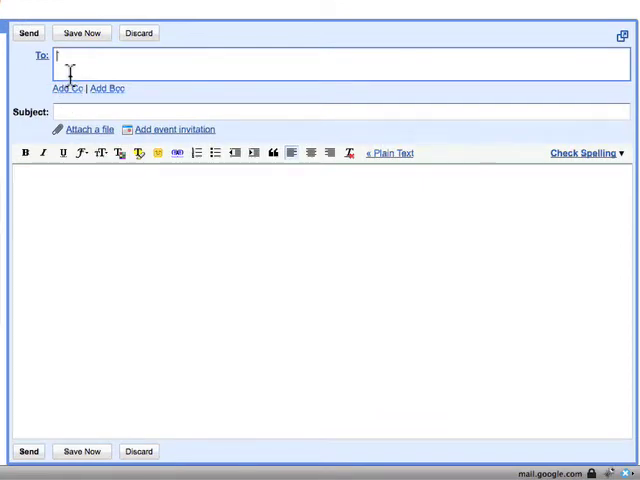
Fill the To field with the first, fourth and fifth contacts from the most-contacted list.
{"action": "left_click", "coordinate": [42, 62]}
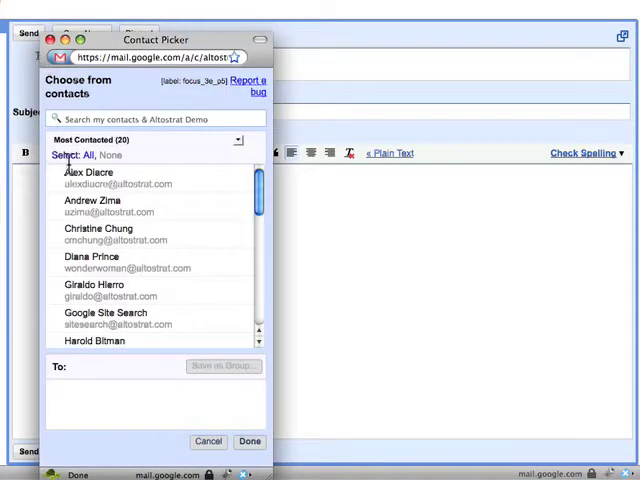
{"action": "left_click", "coordinate": [88, 188]}
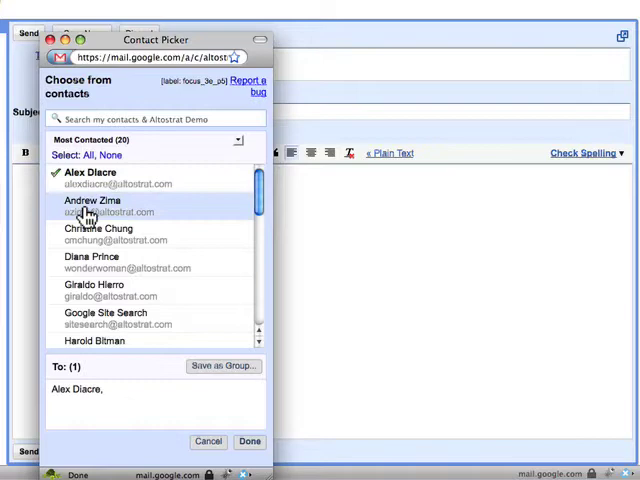
{"action": "left_click", "coordinate": [90, 270]}
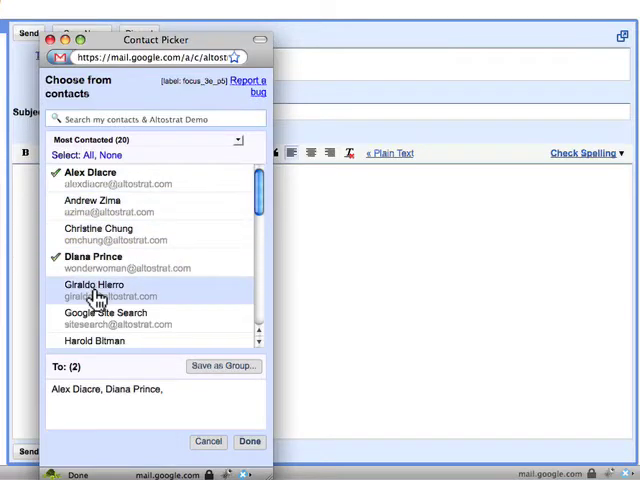
{"action": "left_click", "coordinate": [98, 298]}
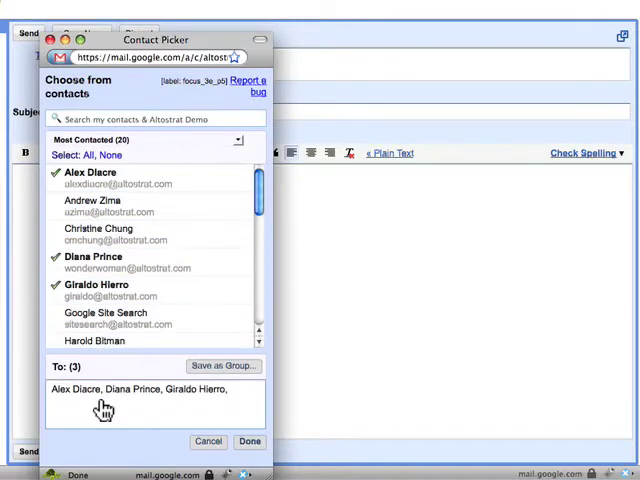
{"action": "left_click", "coordinate": [248, 444]}
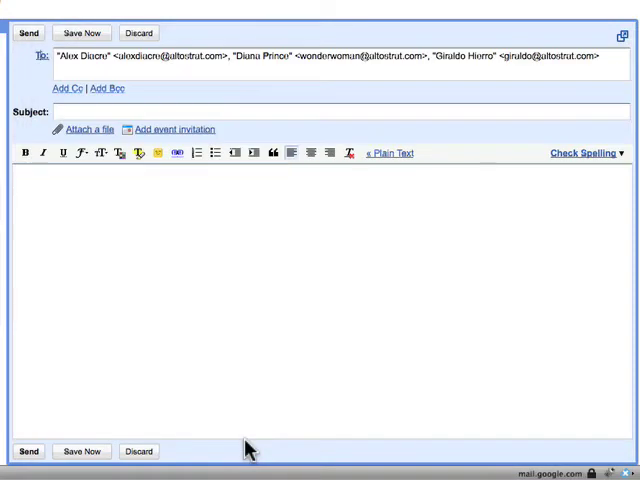
{"action": "left_click", "coordinate": [613, 65]}
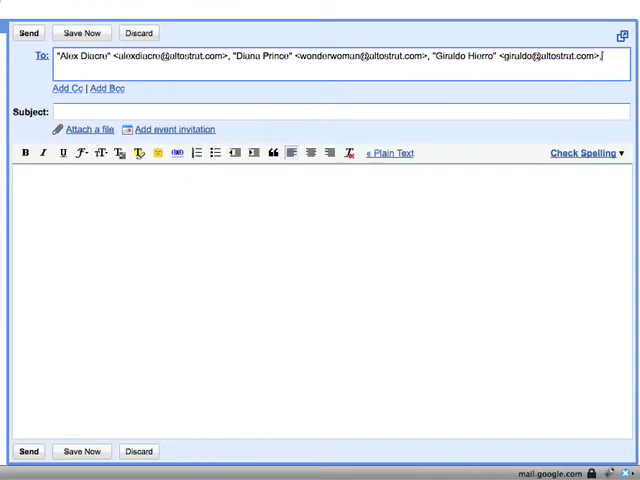
{"action": "type", "text": ",h"}
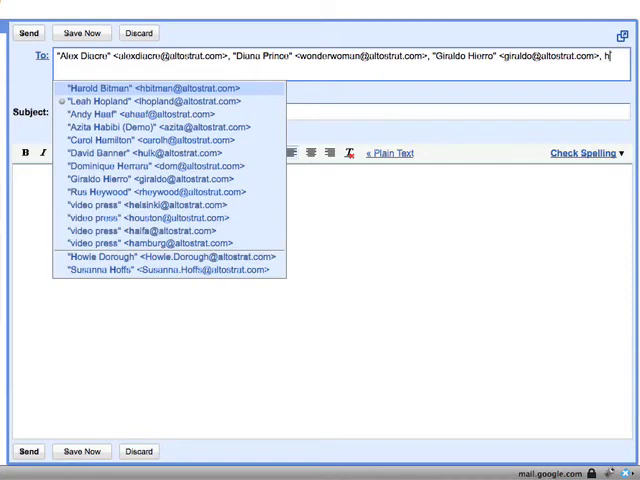
{"action": "type", "text": "u"}
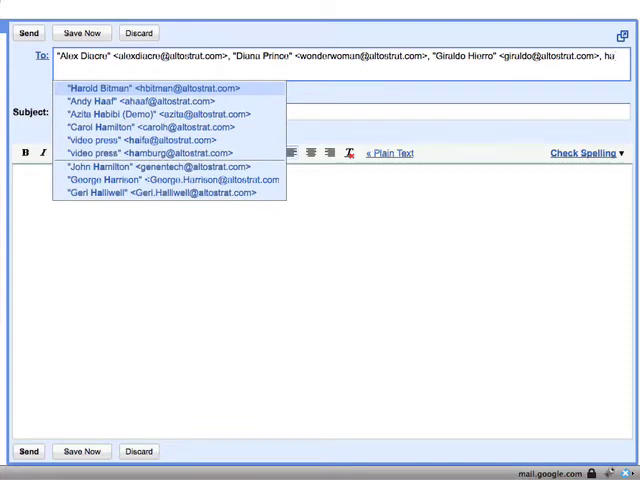
{"action": "type", "text": "r"}
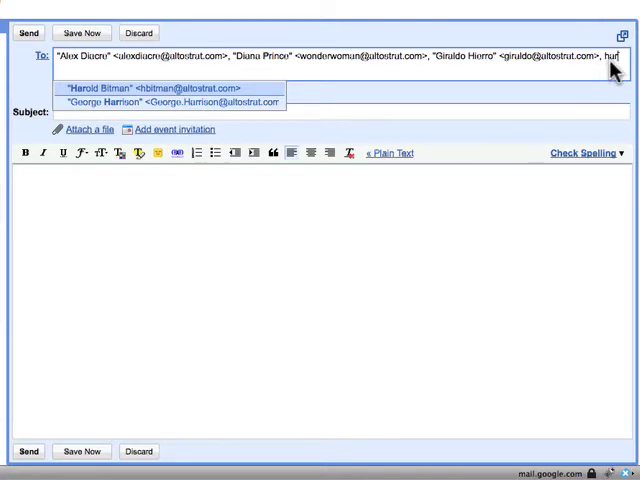
{"action": "left_click", "coordinate": [224, 92]}
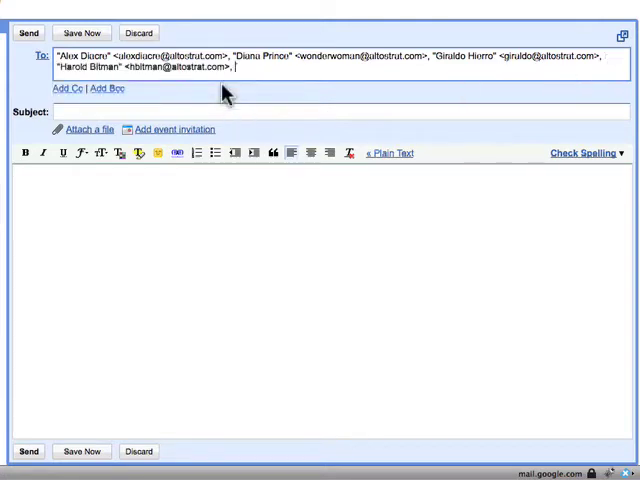
{"action": "left_click", "coordinate": [77, 90]}
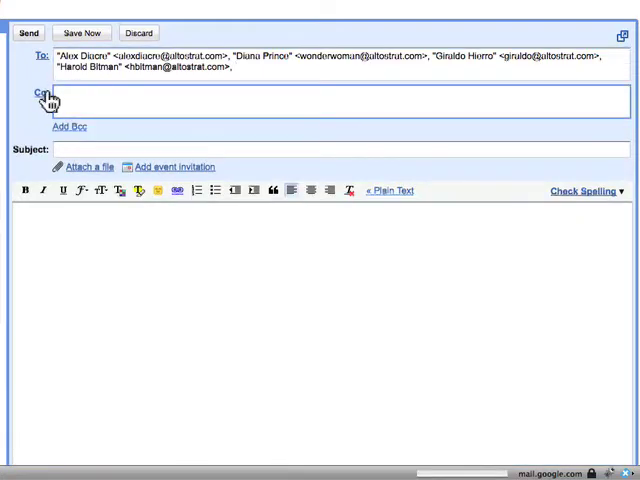
{"action": "left_click", "coordinate": [44, 92]}
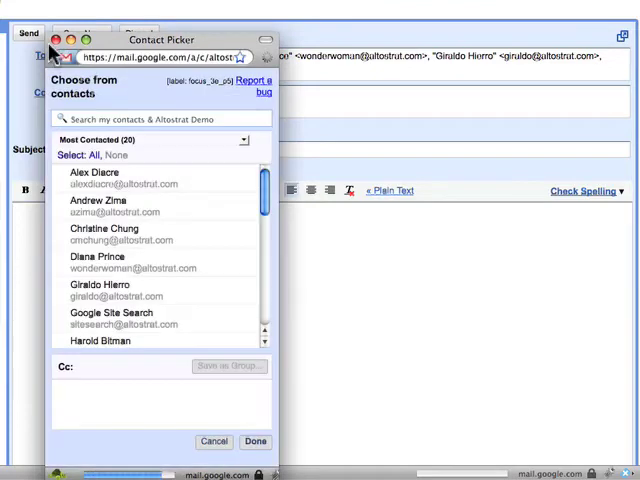
{"action": "left_click", "coordinate": [54, 40]}
{"action": "left_click", "coordinate": [85, 100]}
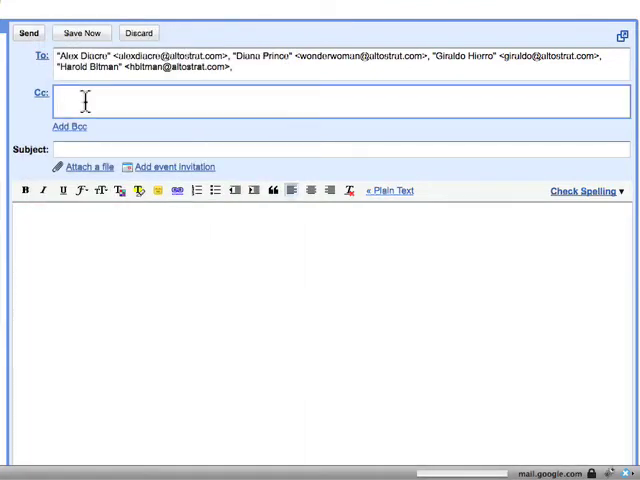
{"action": "type", "text": "m"}
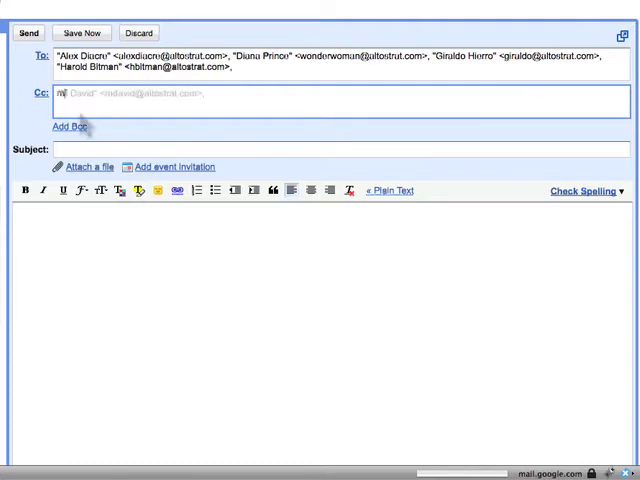
{"action": "left_click", "coordinate": [84, 138]}
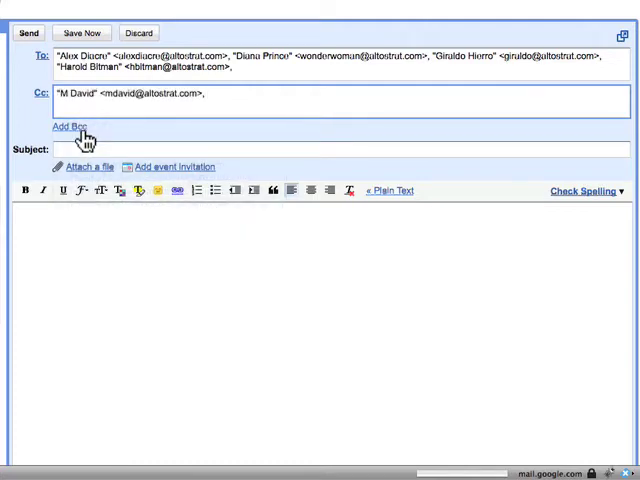
{"action": "left_click", "coordinate": [80, 130]}
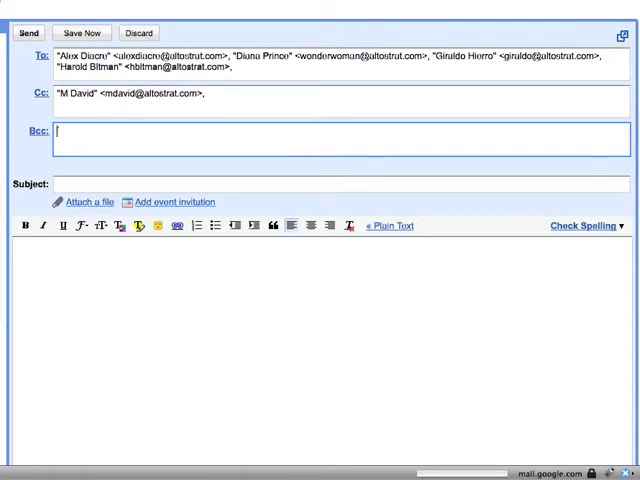
{"action": "type", "text": "caro"}
{"action": "key", "text": "Return"}
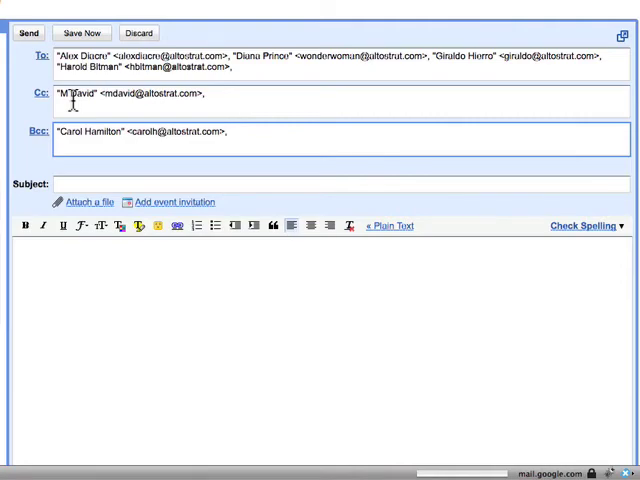
{"action": "left_click", "coordinate": [178, 120]}
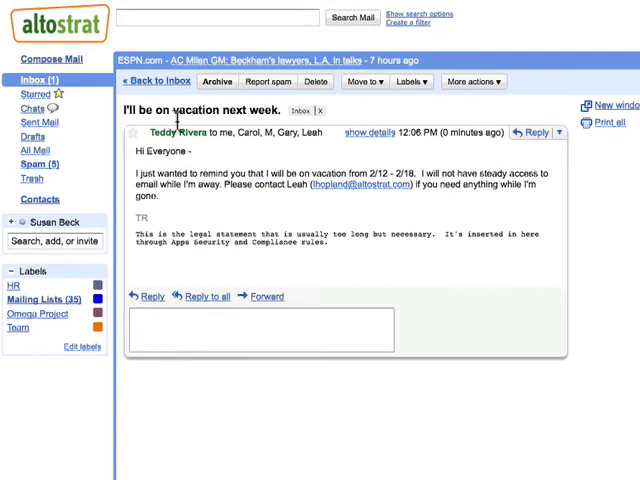
{"action": "left_click", "coordinate": [368, 137]}
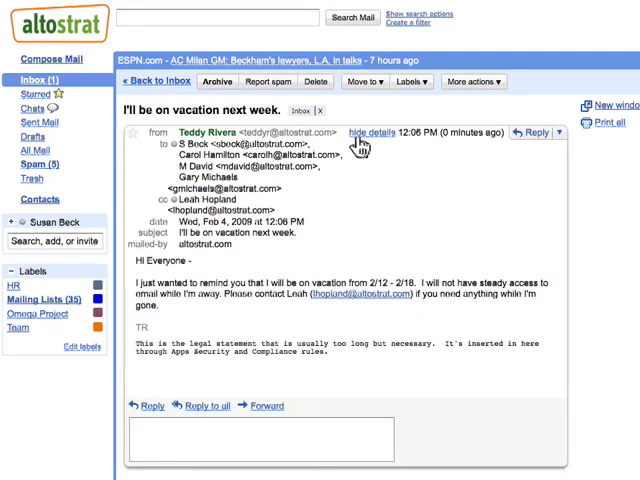